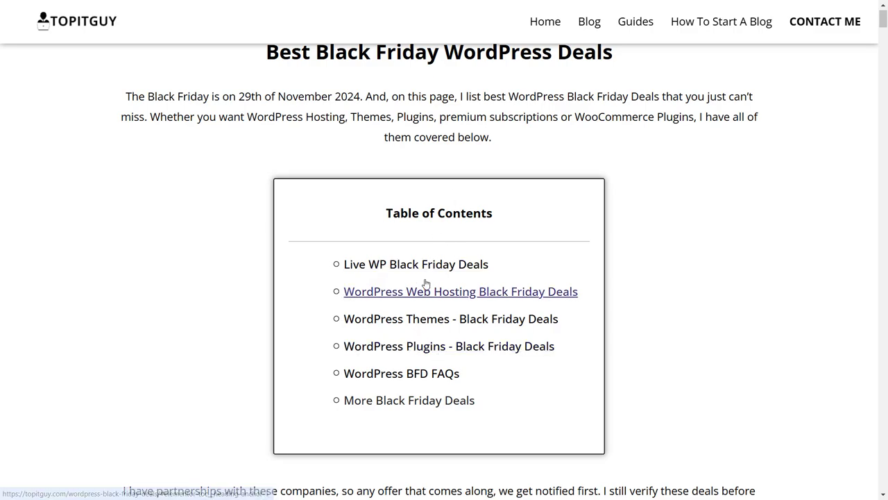
Step: Use the table of contents to visit the WordPress Plugins and Live WP deal sections, returning to the top each time
click(412, 346)
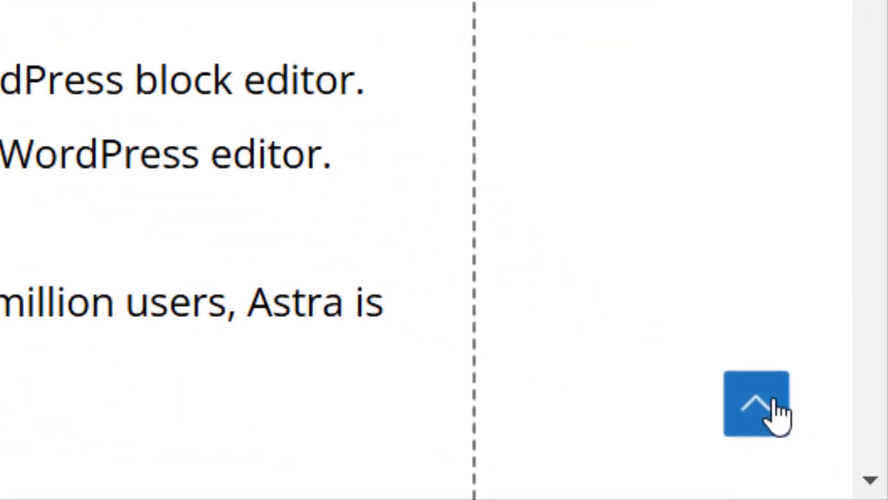
click(853, 473)
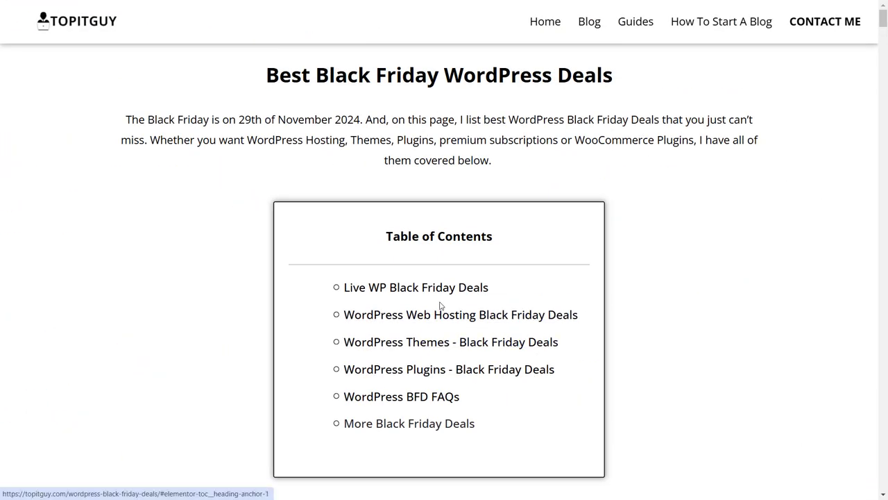
click(371, 288)
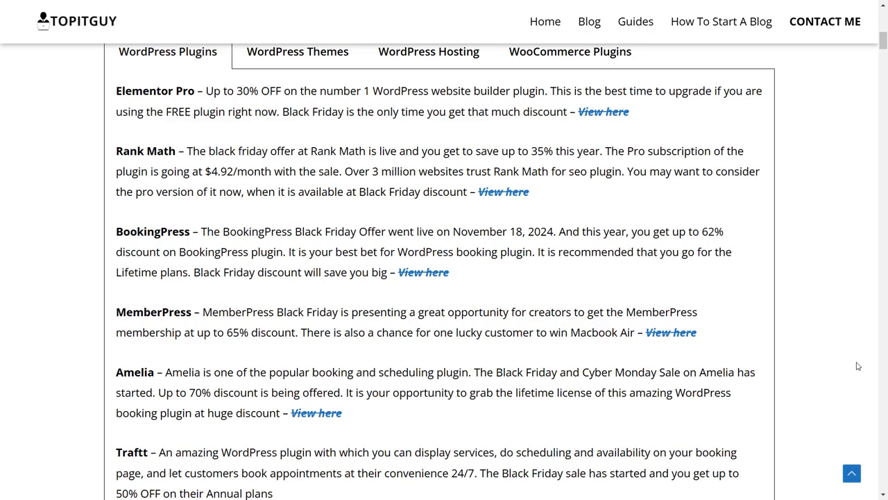
click(853, 477)
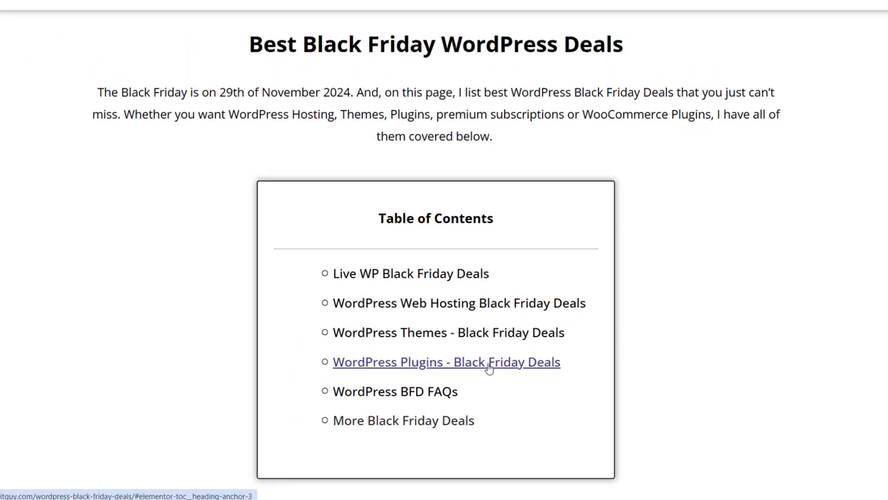
Step: Follow the Spectra Pro 'Lifetime Plan going at $189' deal link to Spectra's sale page
click(489, 367)
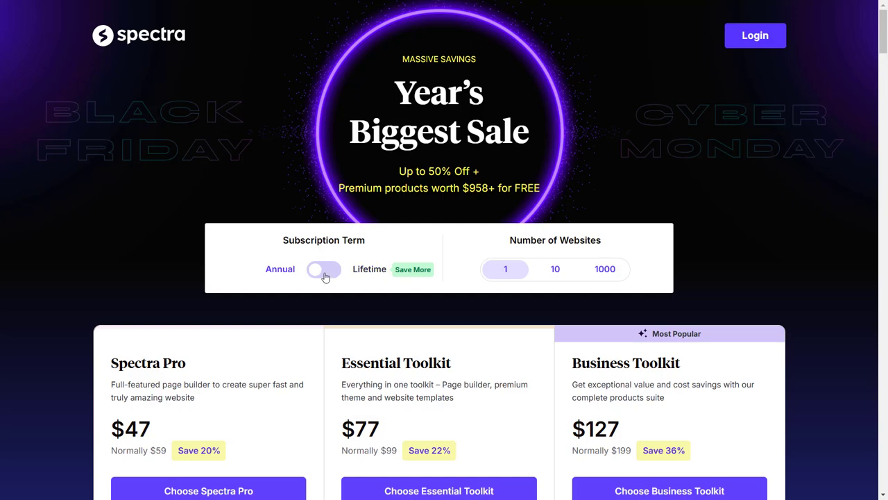
click(325, 276)
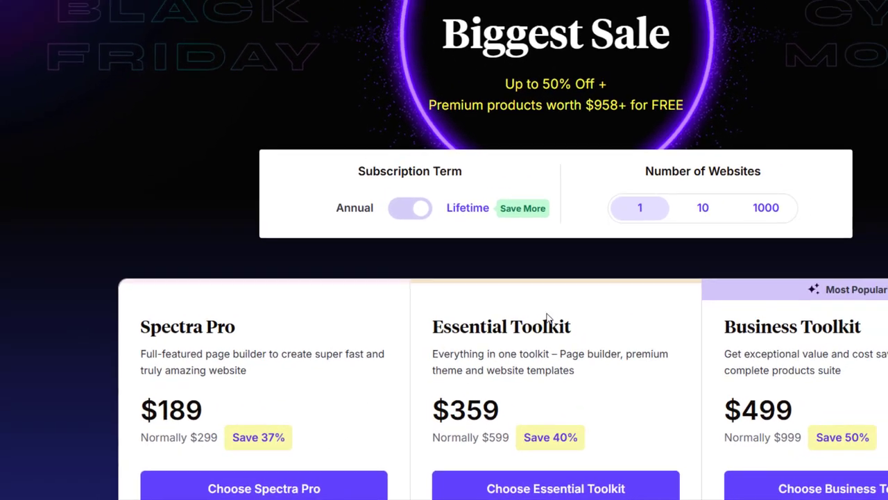
scroll(803, 189, down, 4)
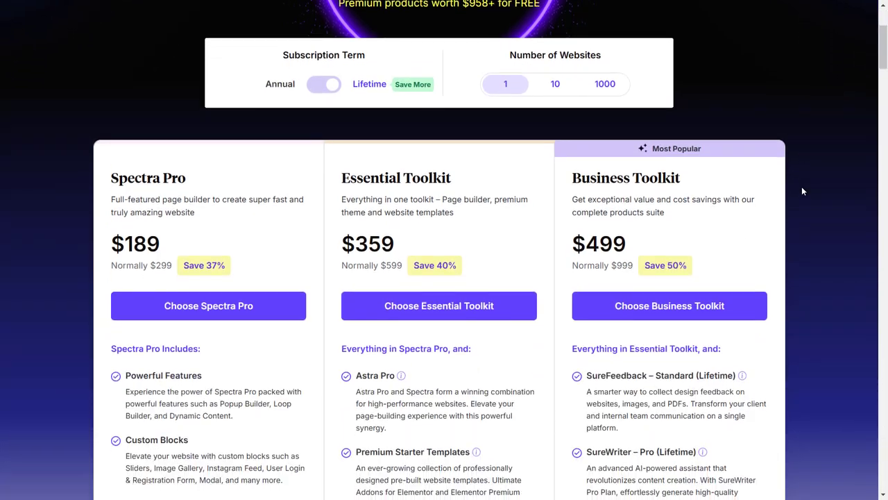
scroll(802, 191, down, 1)
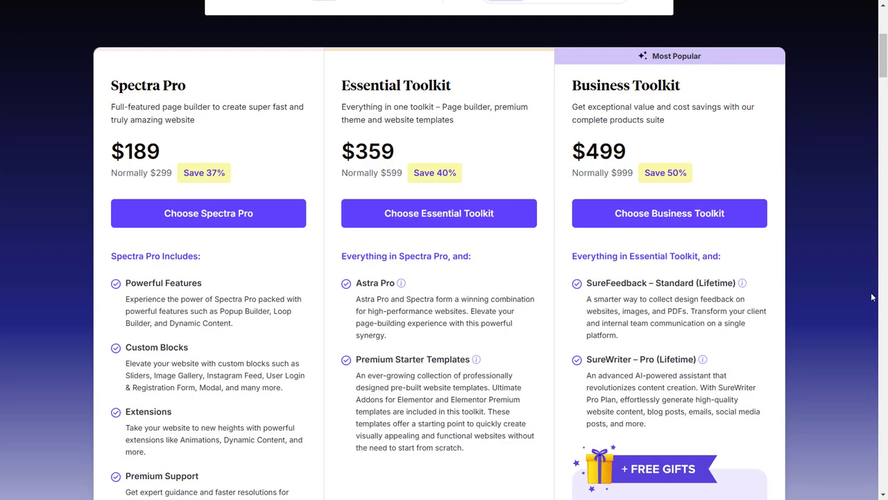
scroll(872, 297, up, 3)
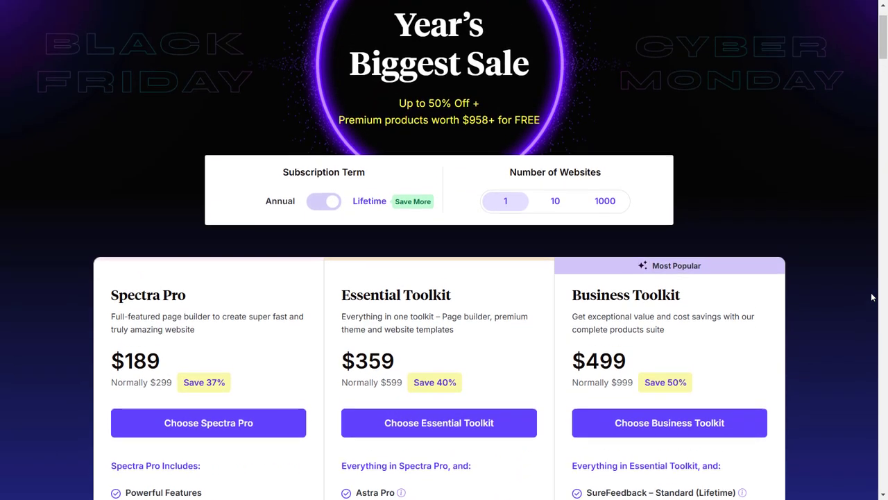
scroll(872, 296, up, 1)
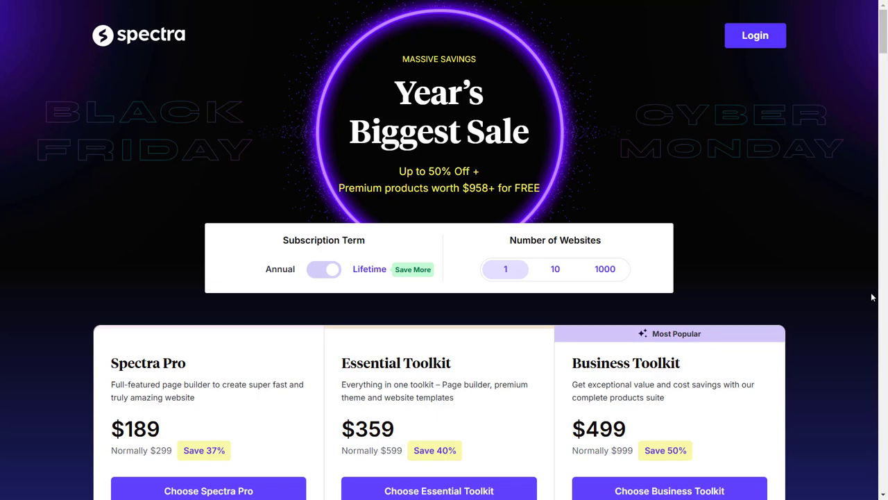
click(323, 274)
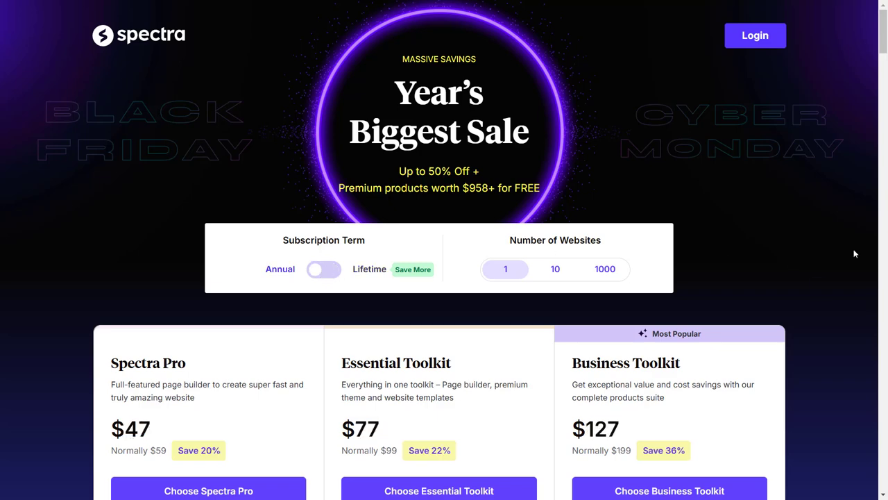
scroll(855, 254, down, 2)
scroll(854, 251, down, 3)
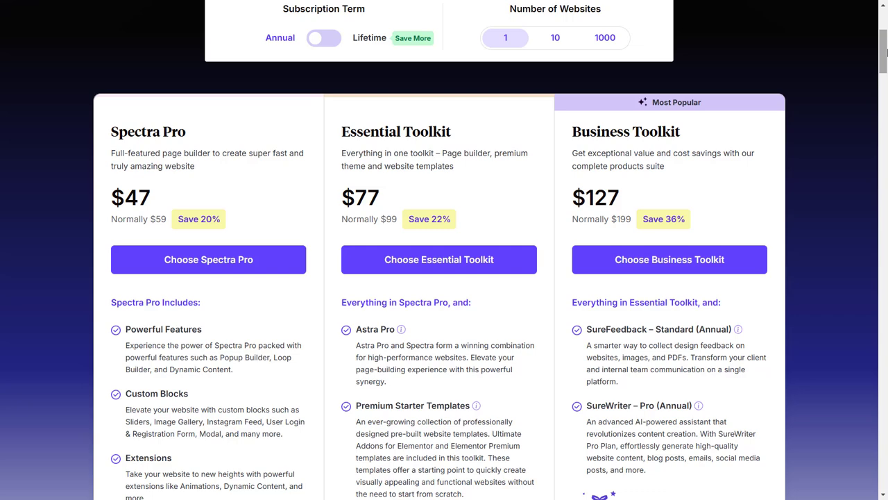
Step: Choose the Spectra Pro plan at $47 from the pricing cards to start checkout
drag(886, 51, 886, 69)
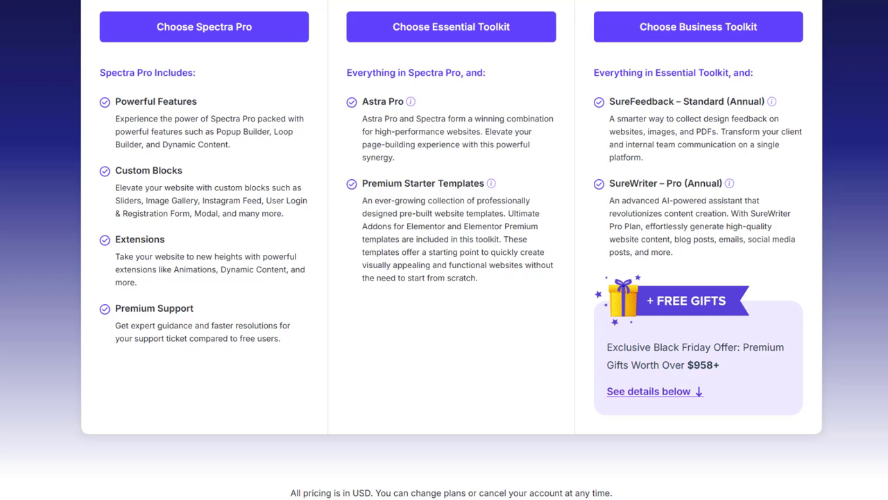
scroll(381, 284, up, 4)
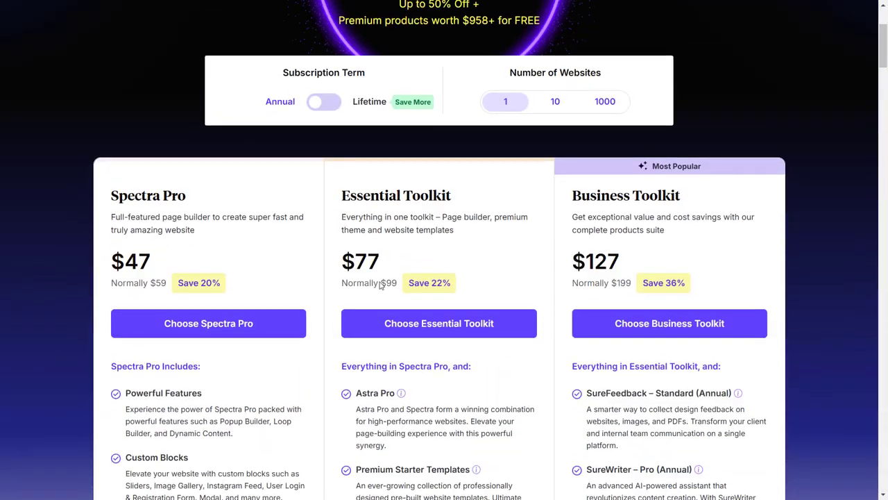
click(276, 330)
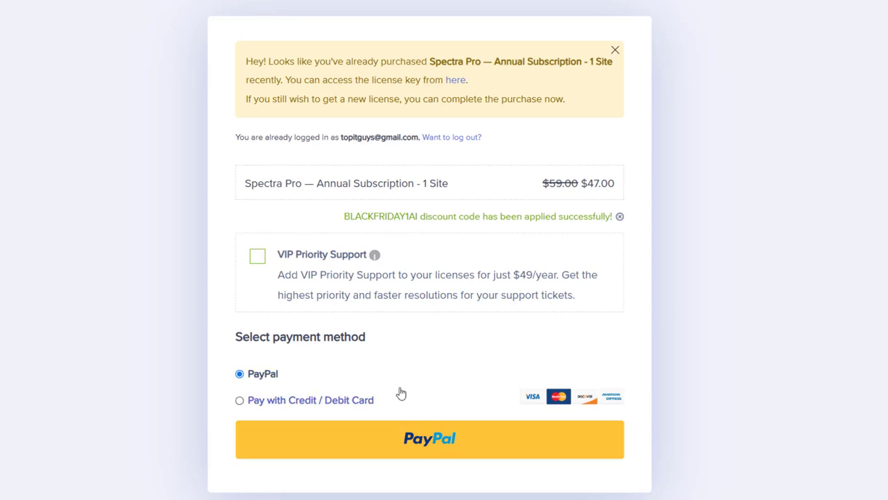
Step: Pay for the Spectra Pro order using PayPal
click(437, 458)
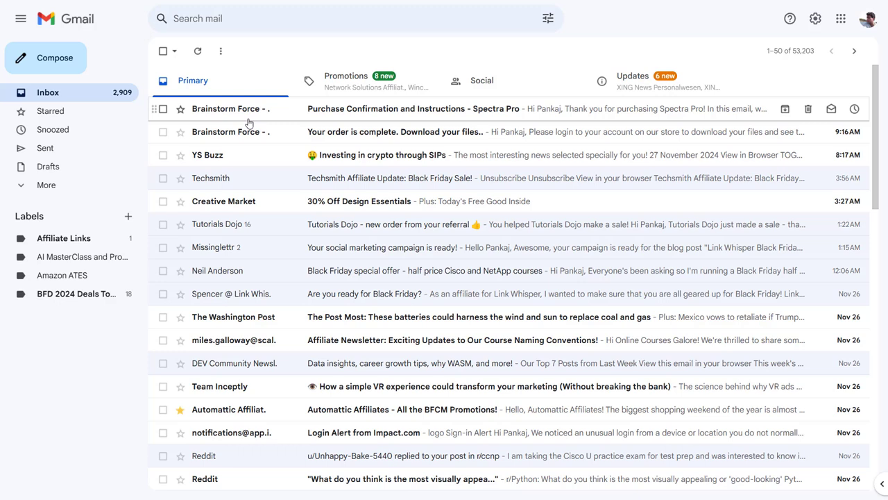
Step: Read the 'Purchase Confirmation and Instructions - Spectra Pro' email, then go back to the inbox
click(457, 112)
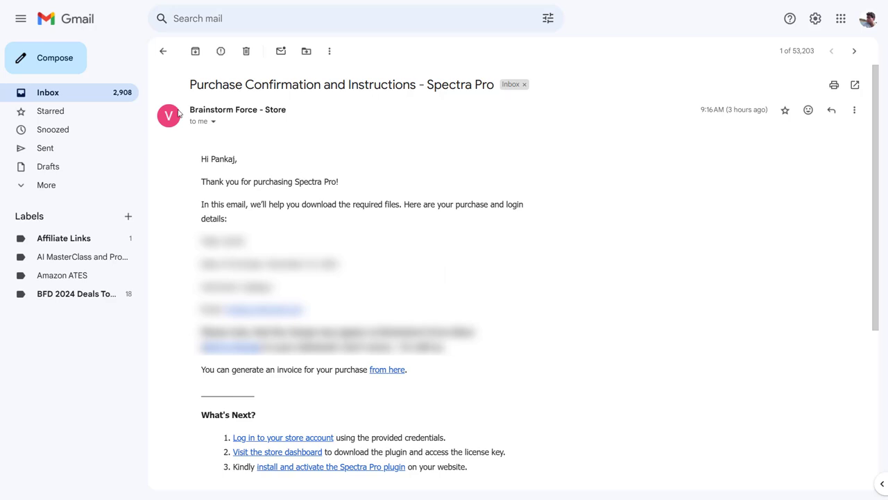
click(108, 100)
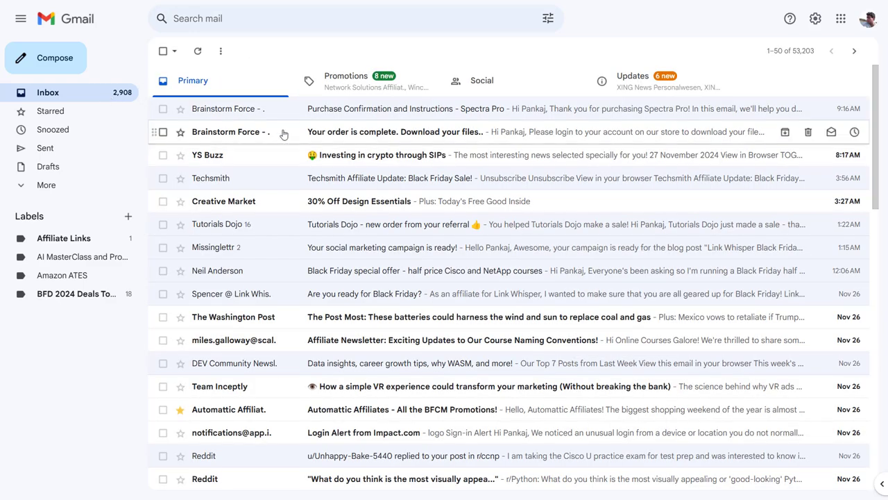
Step: Open the order-complete email and go to the Brainstorm Force store account dashboard
click(361, 141)
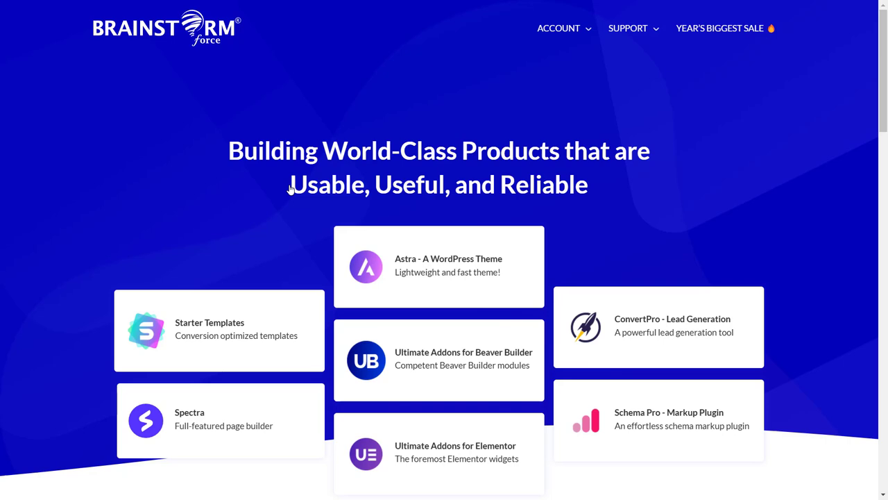
mouse_move(569, 35)
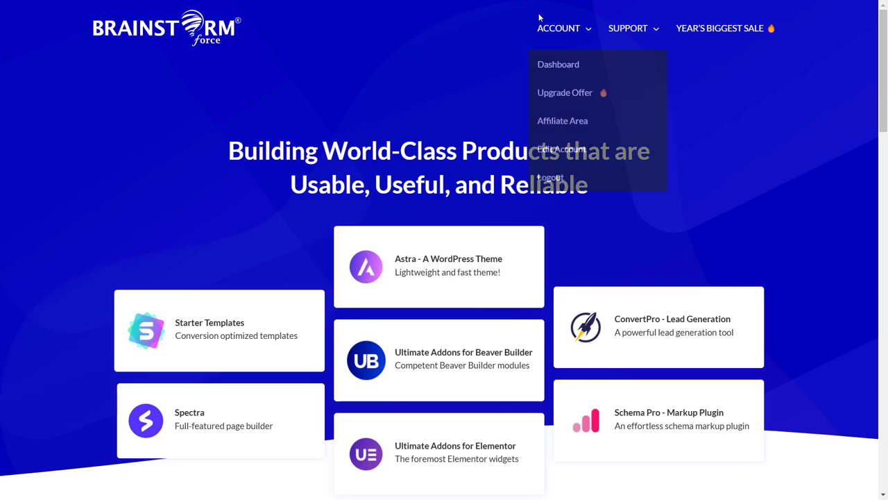
click(560, 62)
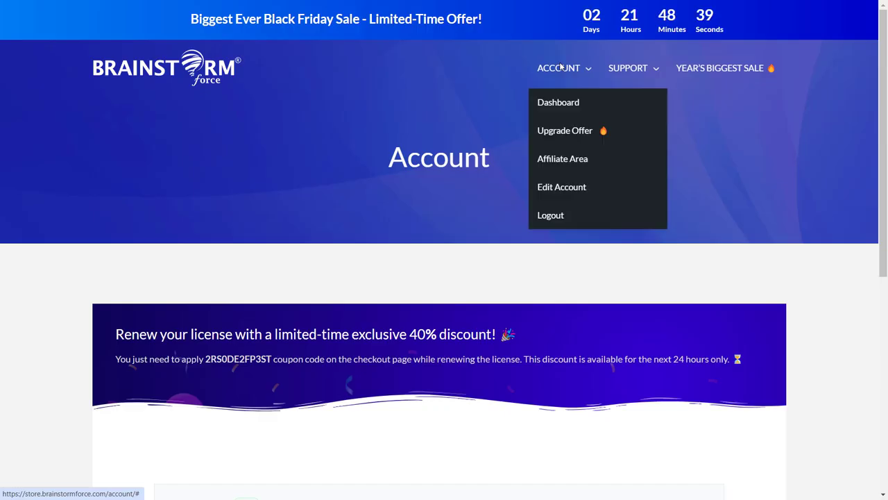
Step: Download spectra-pro-1.1.9.zip and show it in the Downloads folder
scroll(886, 127, down, 1)
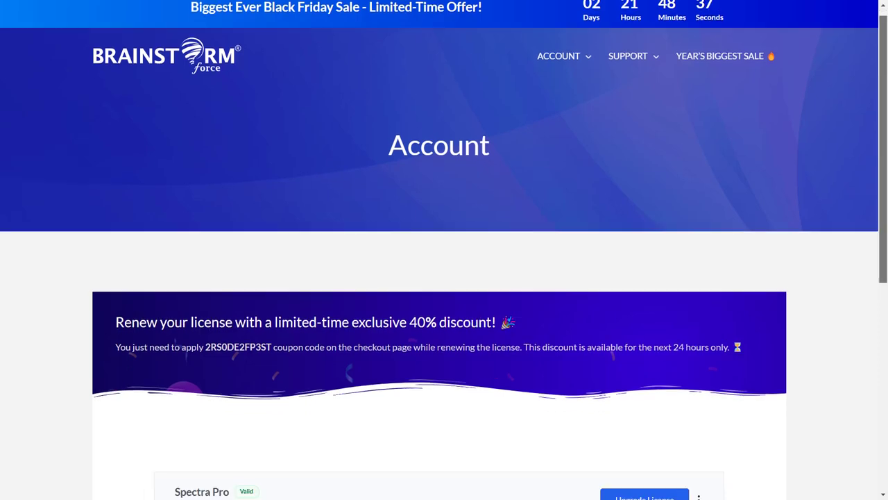
drag(885, 127, 886, 152)
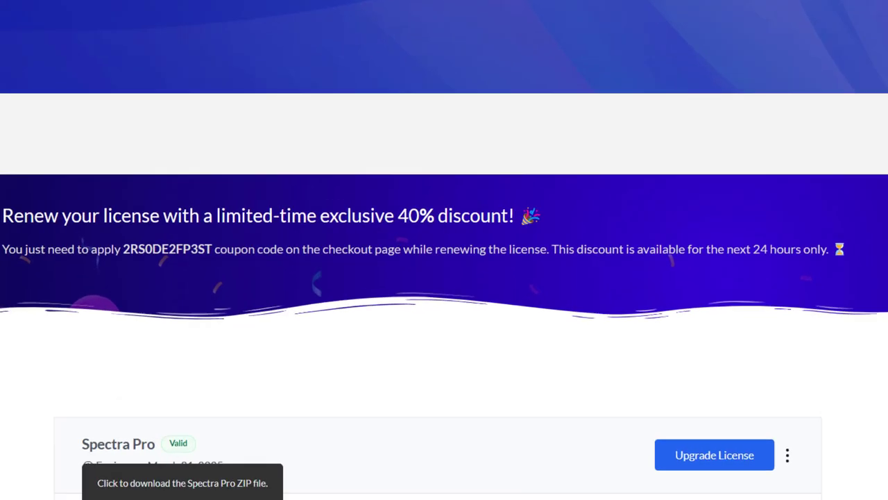
click(235, 439)
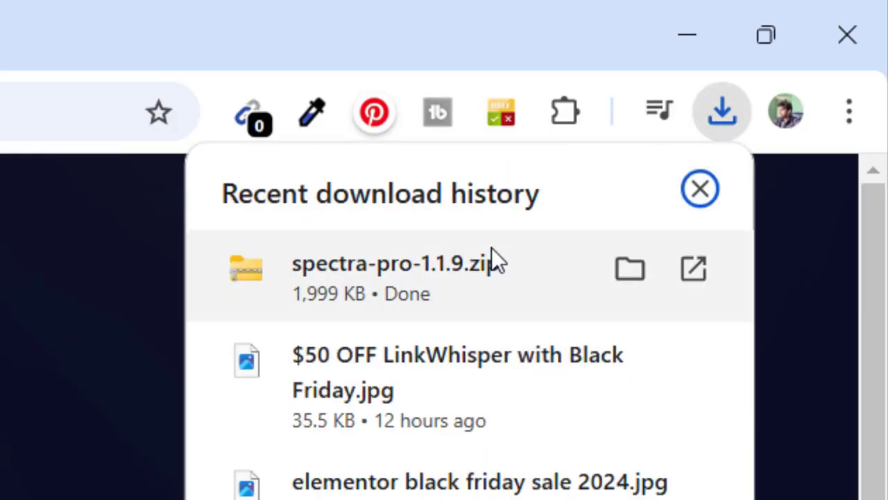
click(641, 262)
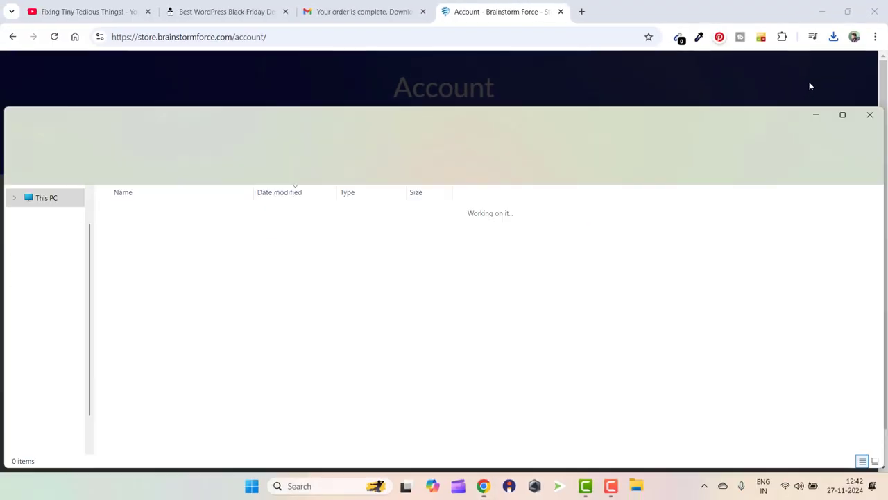
click(843, 116)
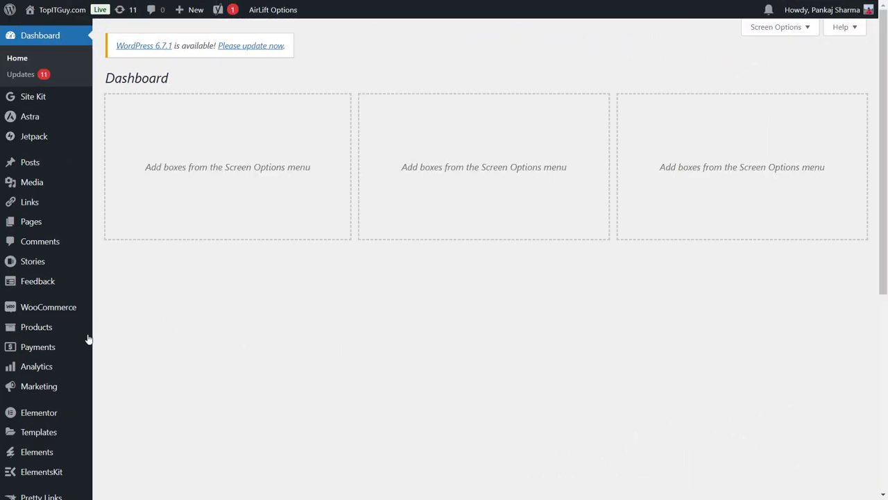
Step: Open Plugins > Add New Plugin and show the Upload Plugin ZIP form
mouse_move(88, 315)
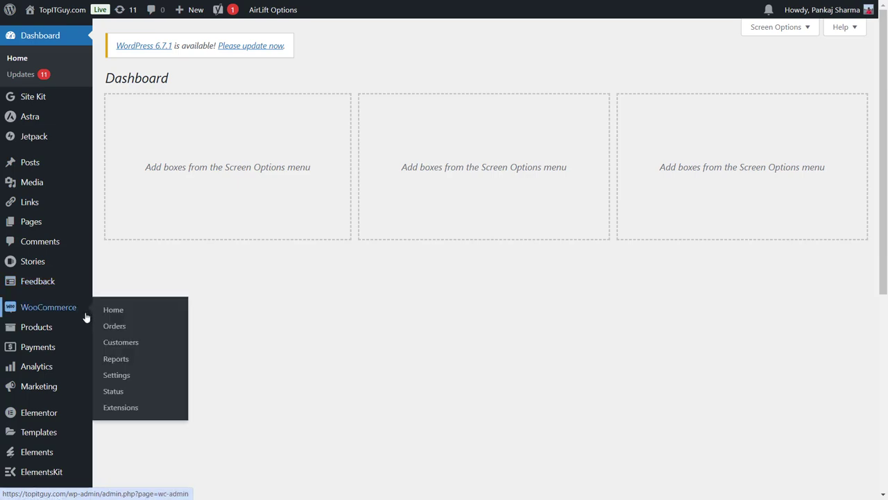
mouse_move(31, 438)
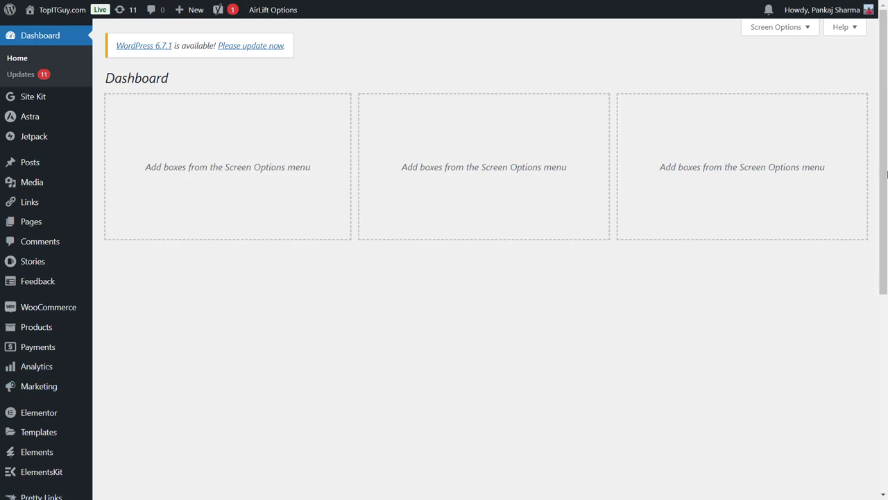
scroll(887, 173, down, 2)
mouse_move(33, 423)
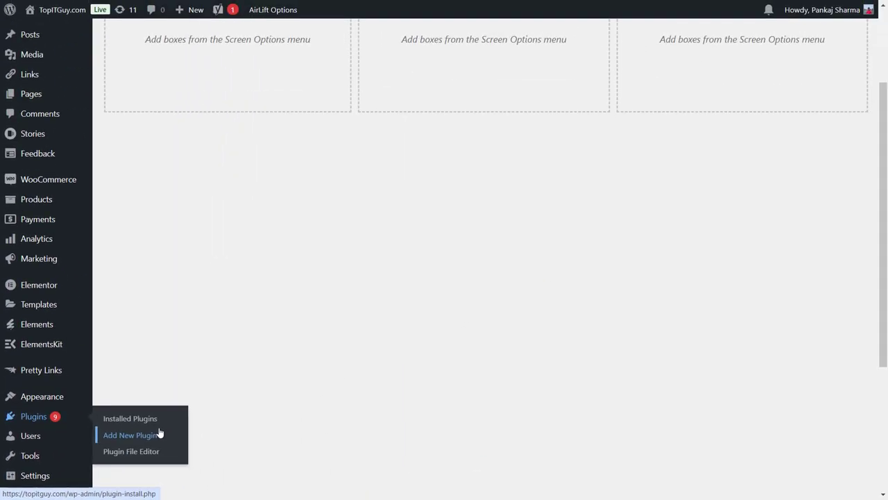
click(503, 288)
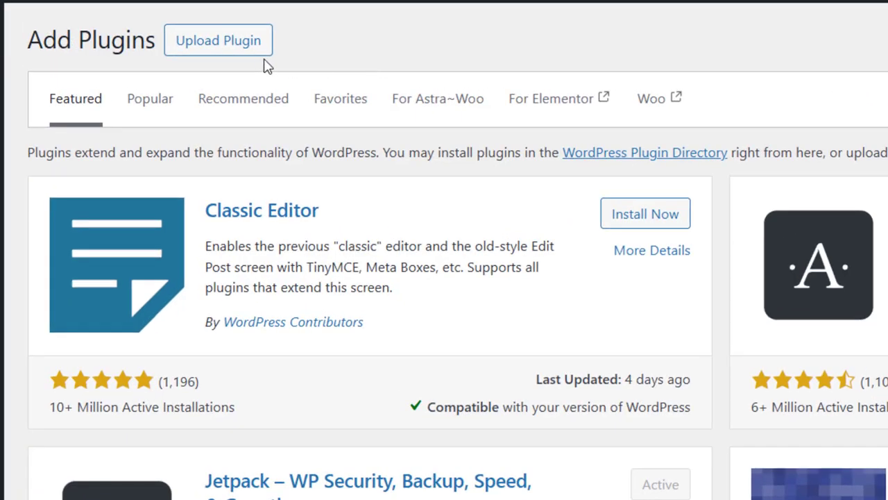
click(231, 54)
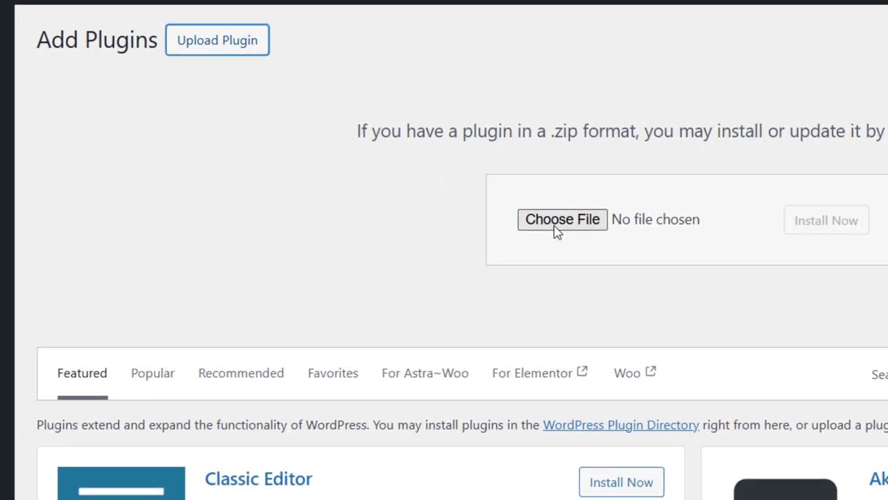
Step: Upload spectra-pro-1.1.9.zip from Downloads, install it, and activate Spectra Pro
click(577, 230)
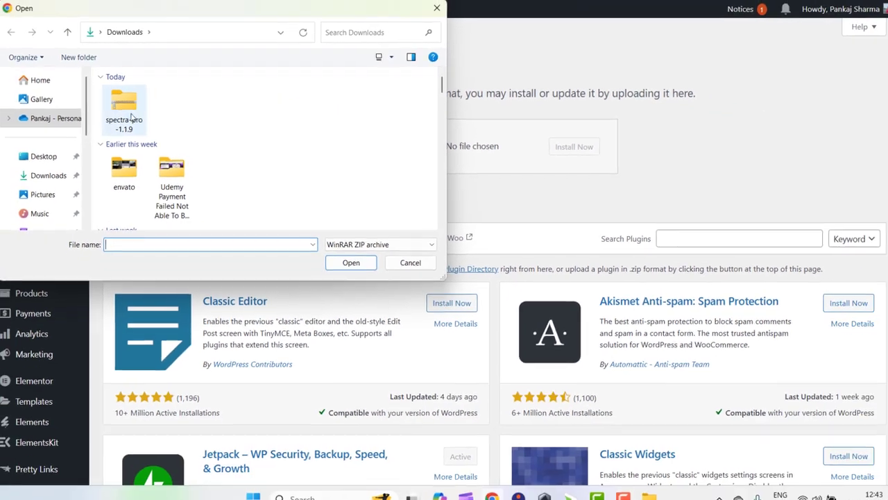
double_click(102, 121)
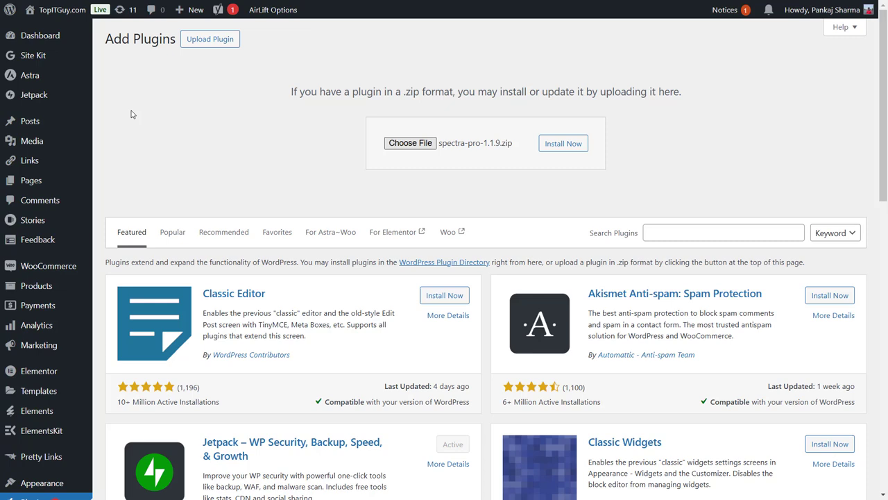
click(574, 151)
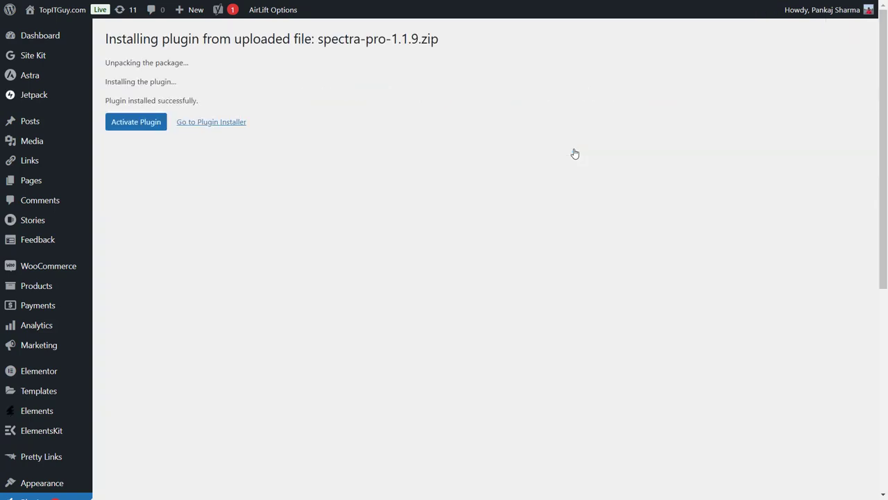
click(150, 125)
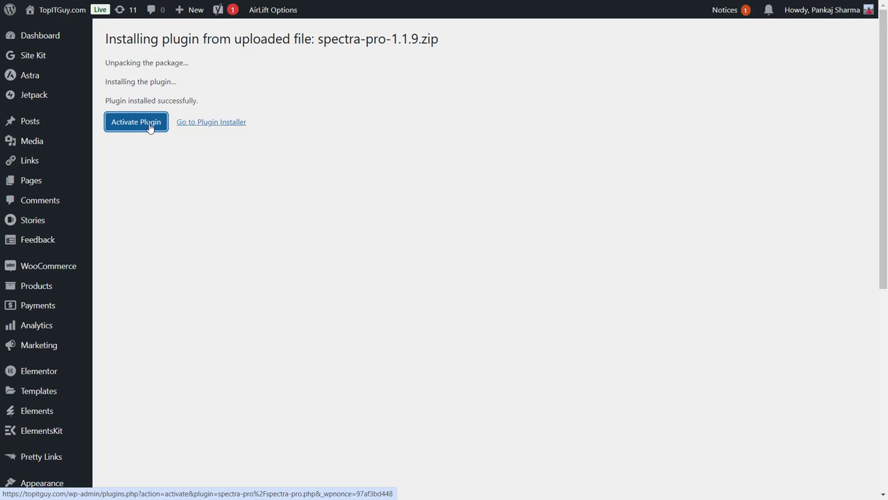
click(150, 124)
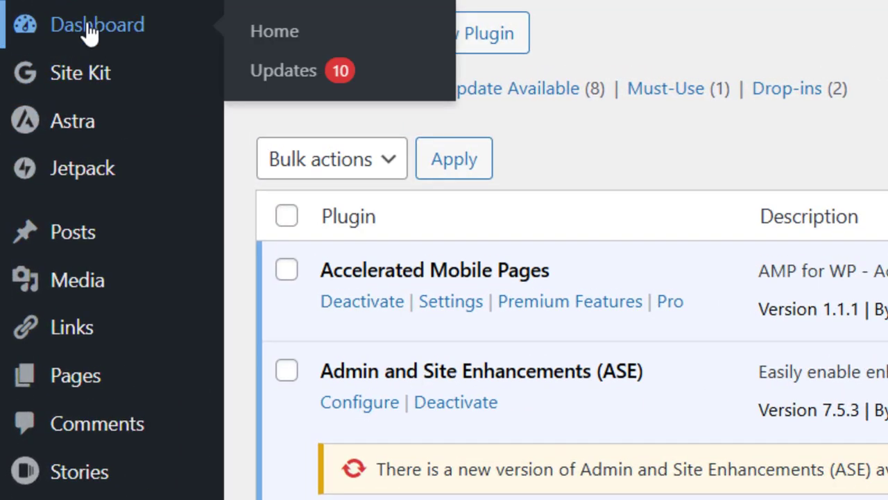
Step: Install the free Spectra 2.17.0 plugin from the Dashboard notice and activate it
click(89, 31)
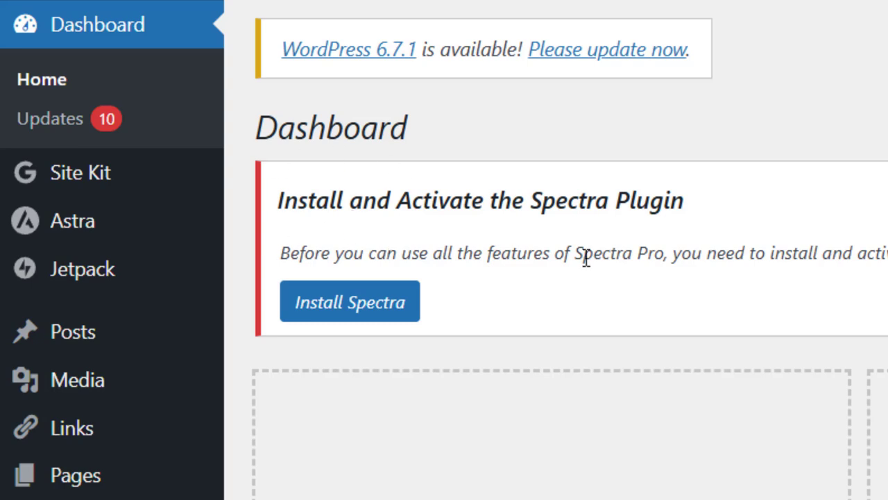
click(355, 306)
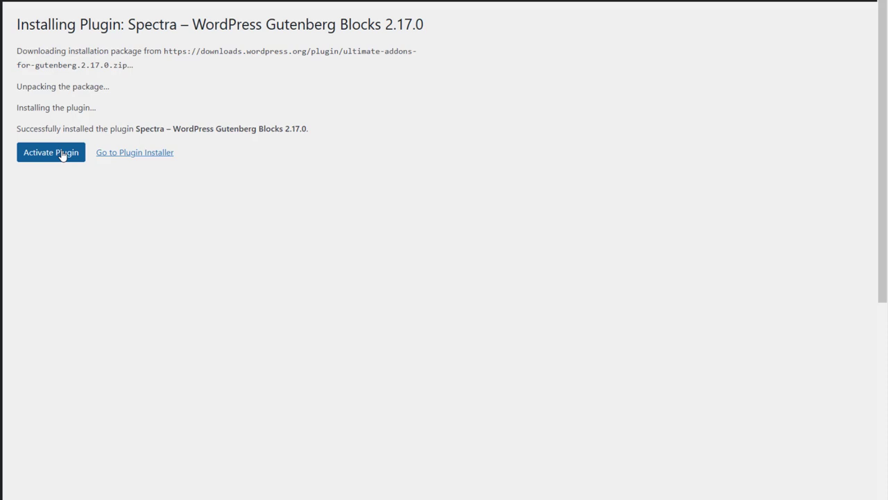
click(63, 155)
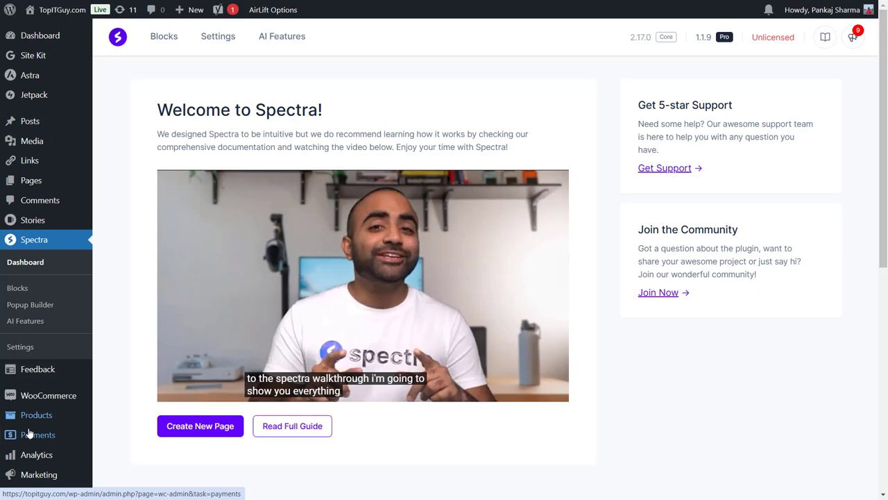
Step: Browse the Installed Plugins list, then return to the admin Dashboard
scroll(153, 428, down, 2)
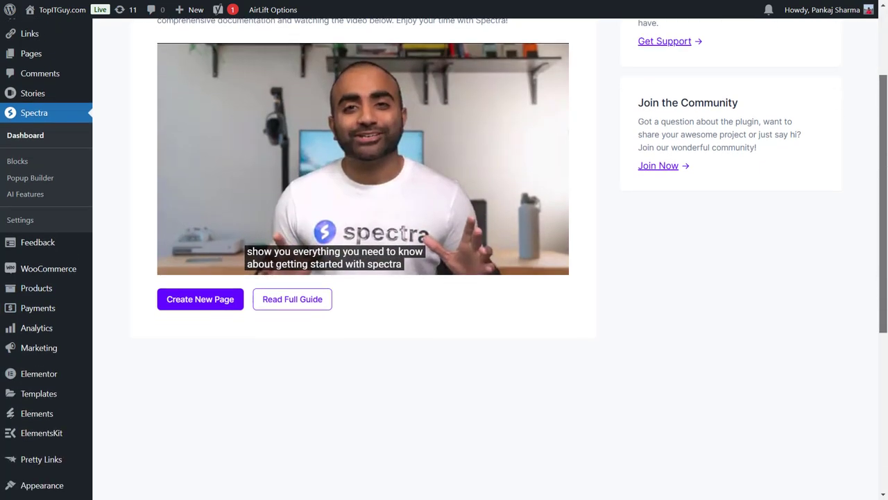
scroll(153, 428, down, 1)
mouse_move(42, 431)
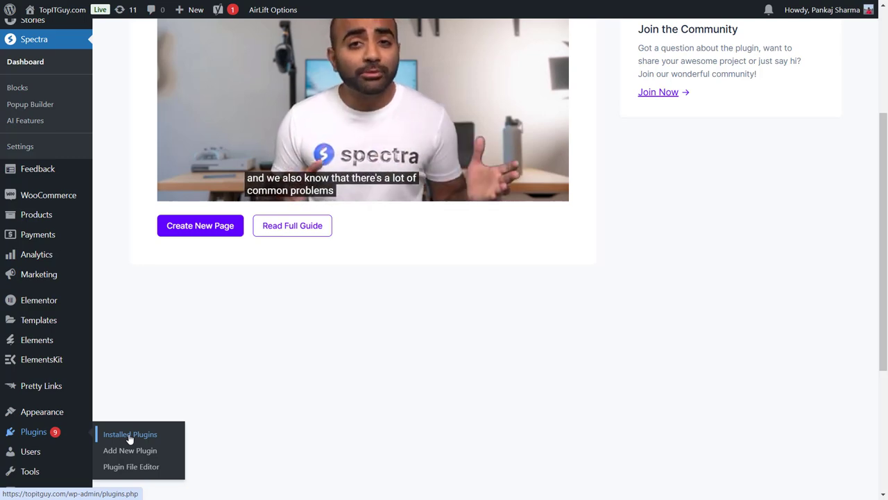
click(129, 433)
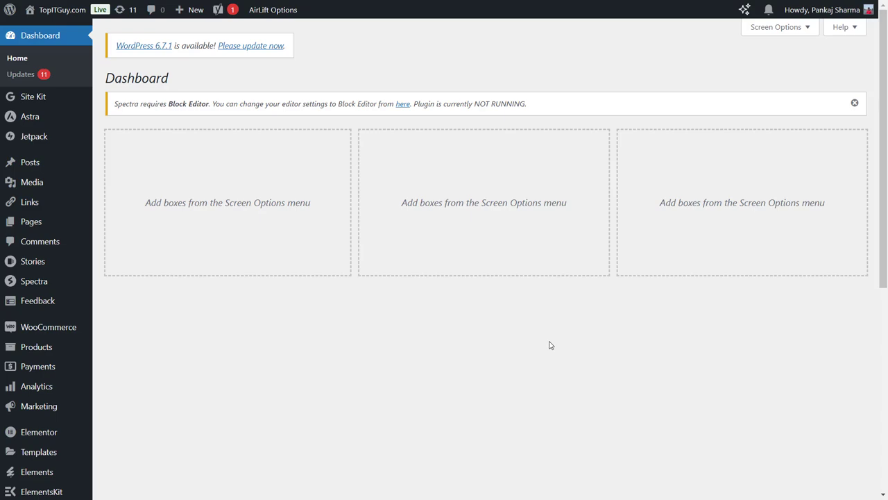
mouse_move(38, 276)
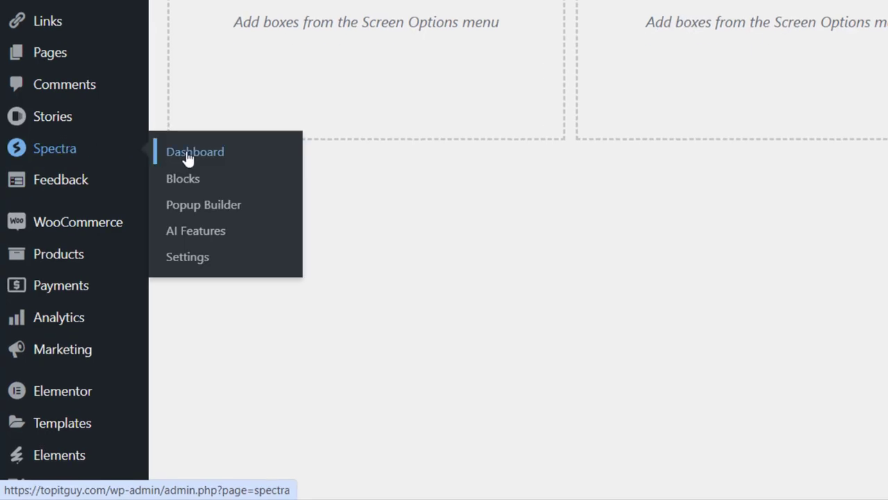
Step: Paste the Spectra Pro license key into the Spectra Dashboard Settings License Key field and activate it
click(188, 156)
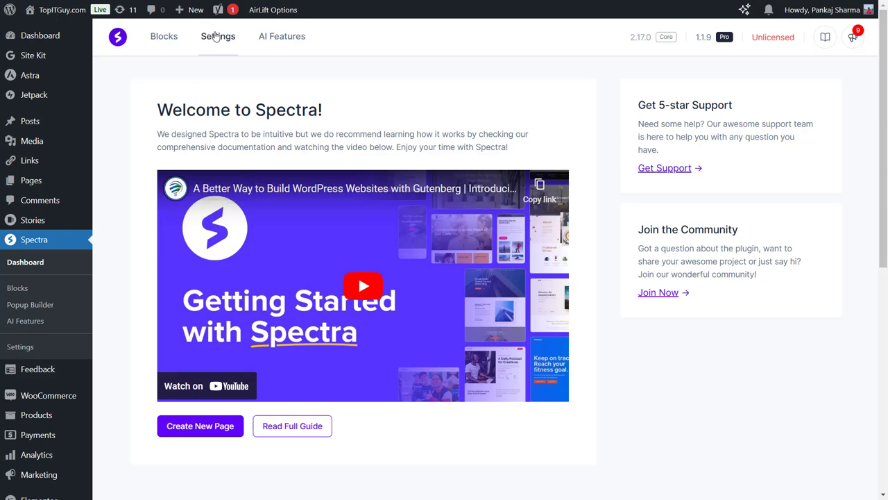
click(217, 36)
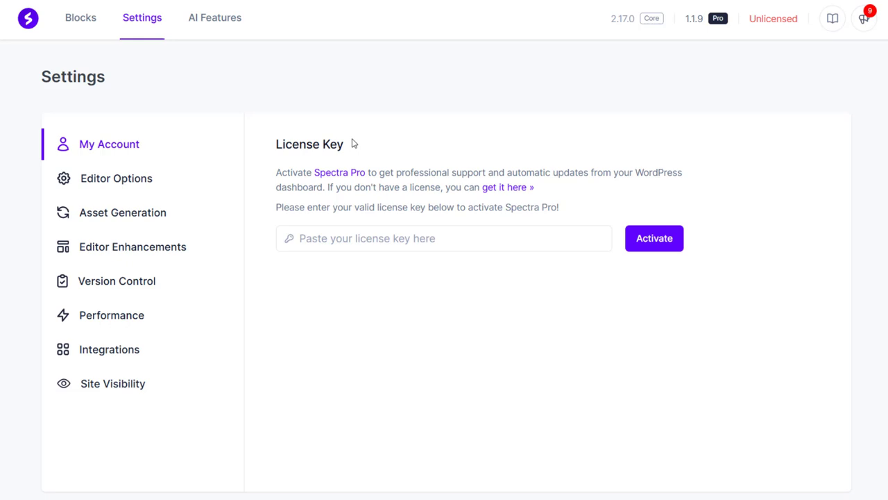
click(337, 233)
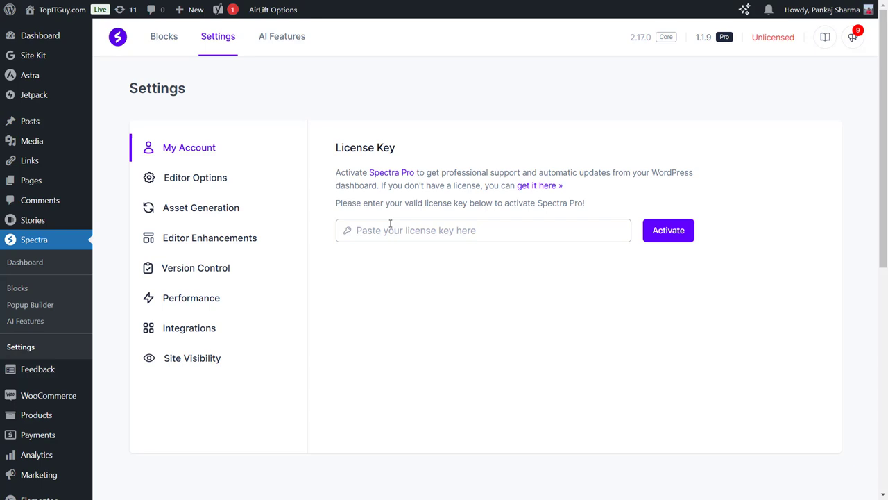
key(ctrl+v)
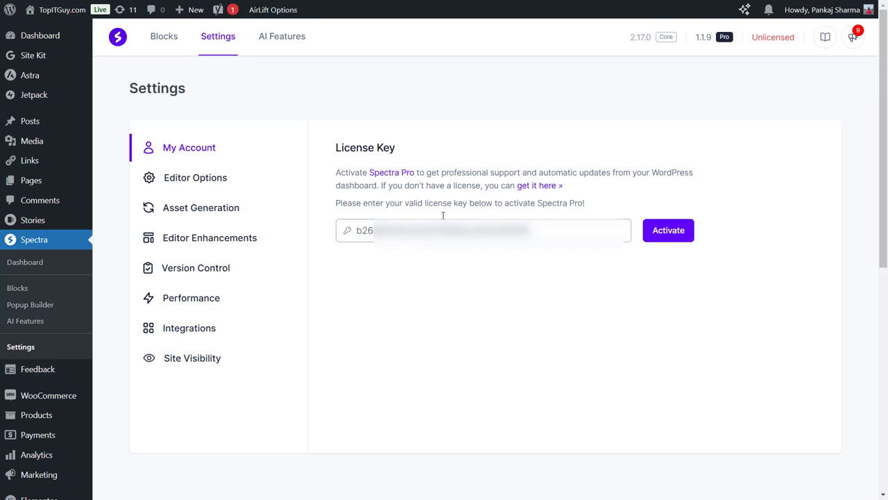
click(680, 237)
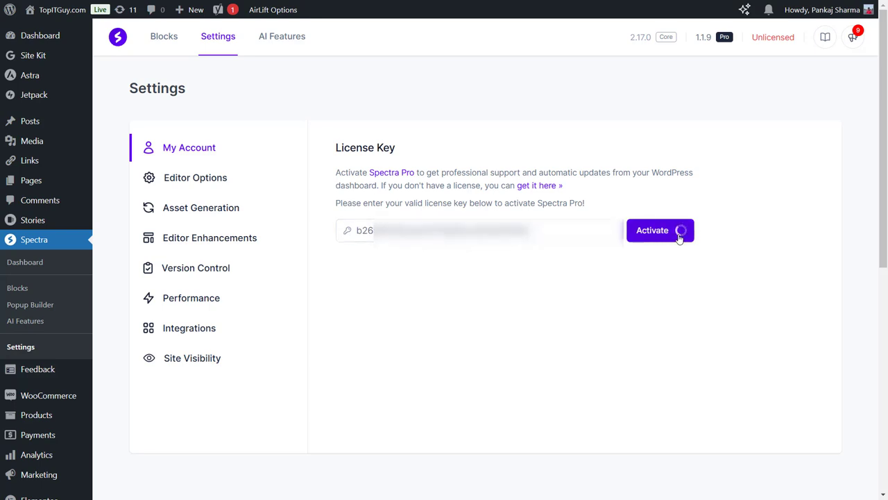